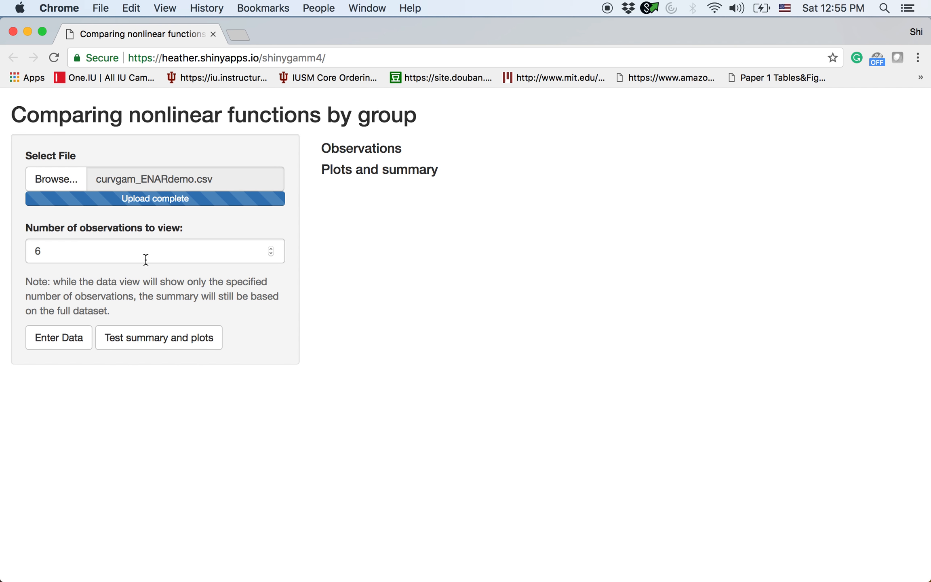
# - Set the number of observations to view to 16 and enter the data from curvgam_ENARdemo.csv
pyautogui.click(162, 252)
pyautogui.press('Left')
pyautogui.write('1')
pyautogui.click(73, 337)
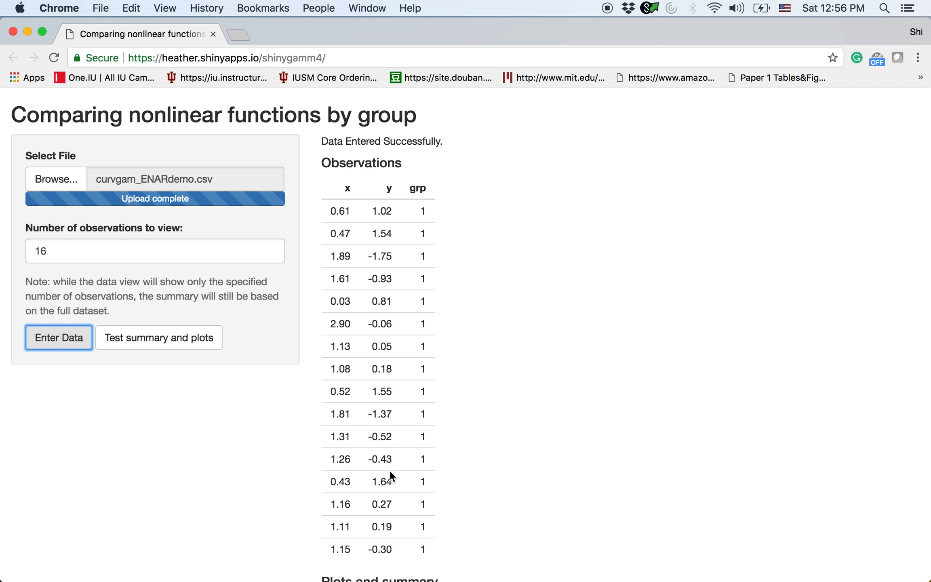
# - Switch to the curvgam_ENARdemo workbook in Excel, examine the group values in the grp column across its rows, and minimize the workbook
pyautogui.doubleClick(423, 187)
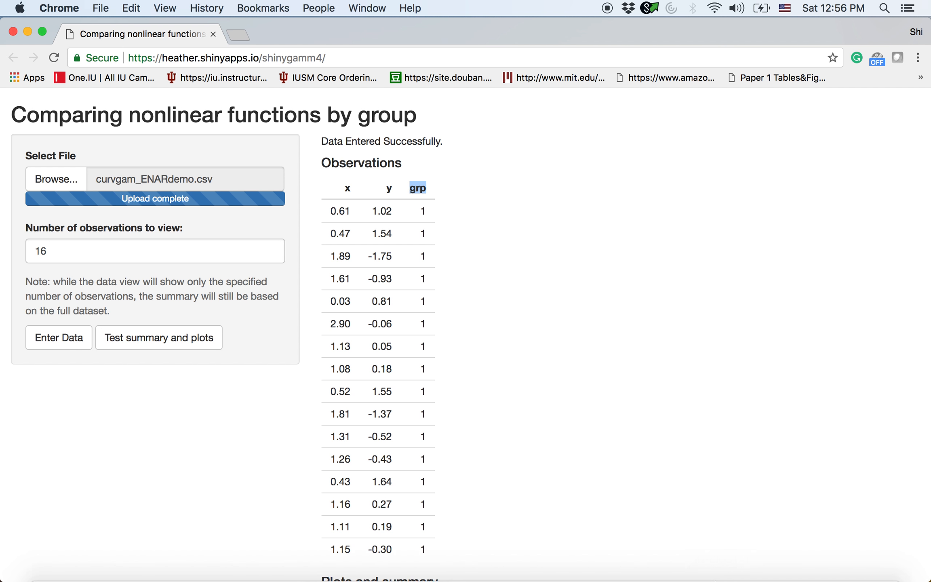
pyautogui.moveTo(725, 580)
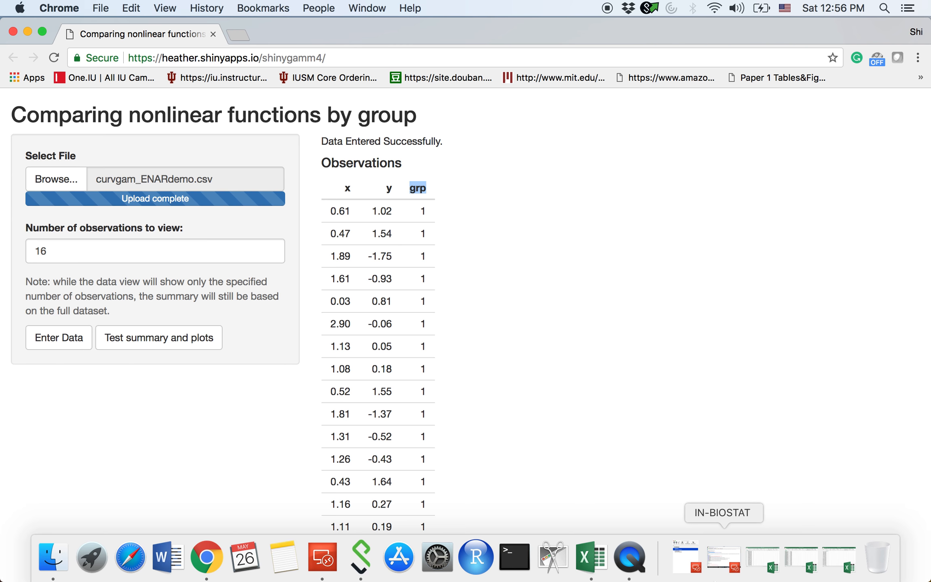
pyautogui.click(846, 565)
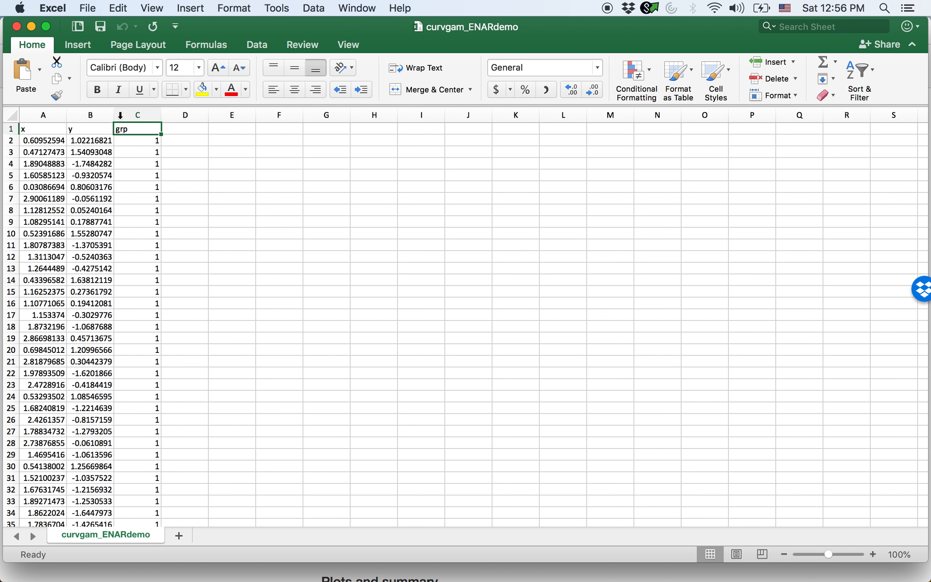
pyautogui.click(140, 115)
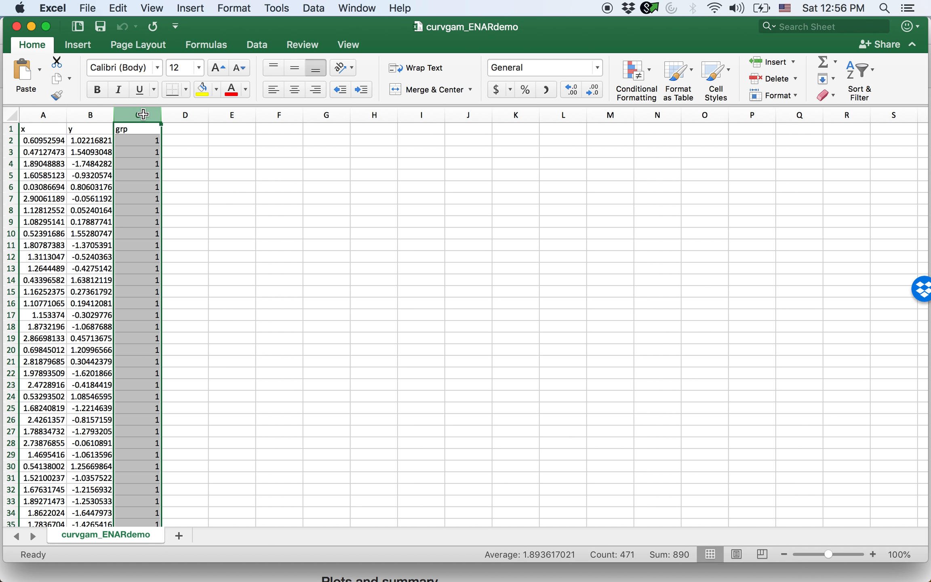
pyautogui.scroll(-10, 129, 293)
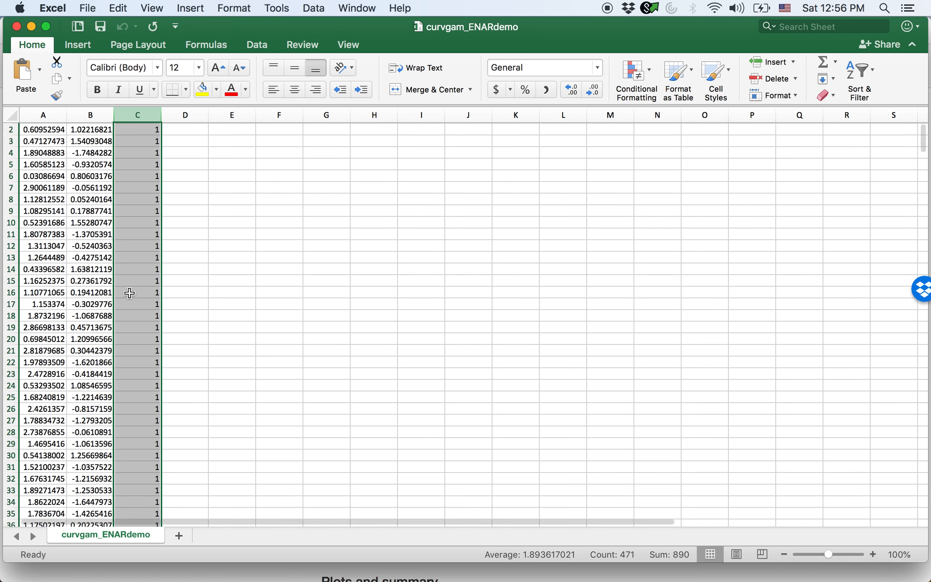
pyautogui.scroll(-20, 129, 293)
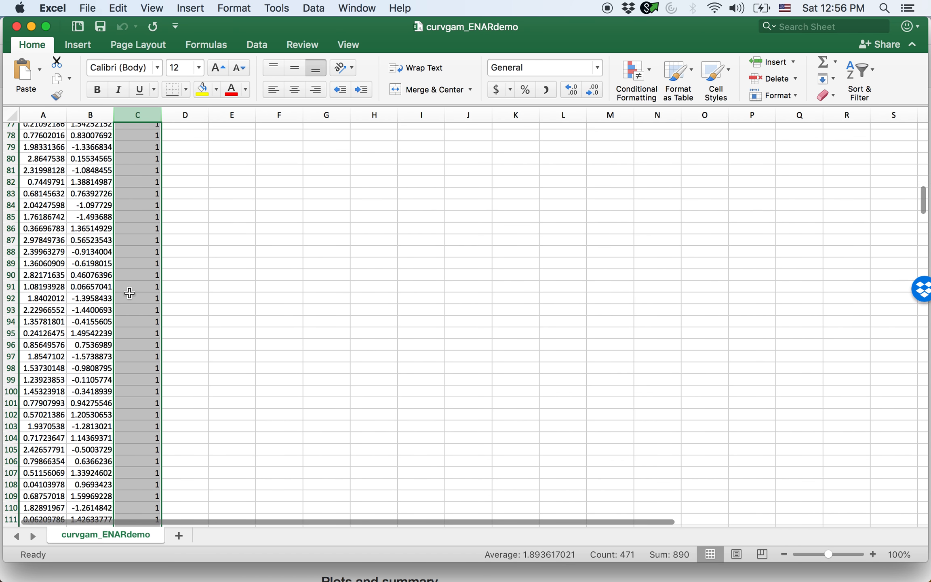
pyautogui.scroll(-20, 129, 292)
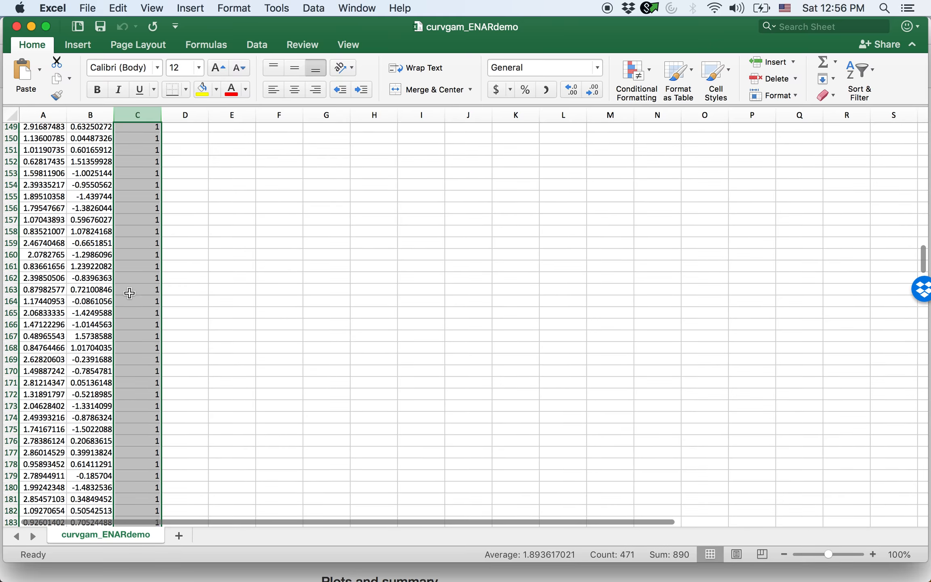
pyautogui.scroll(-20, 130, 293)
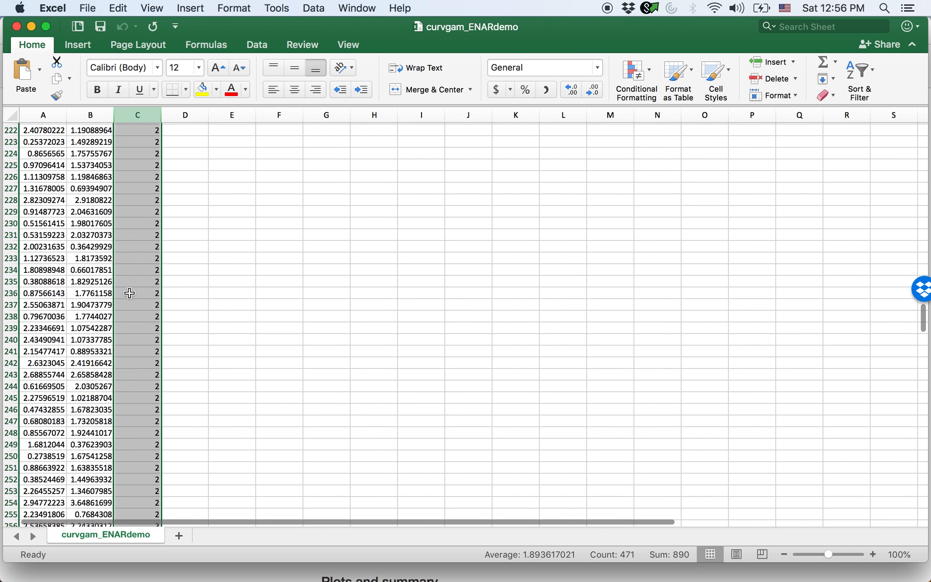
pyautogui.scroll(-20, 129, 293)
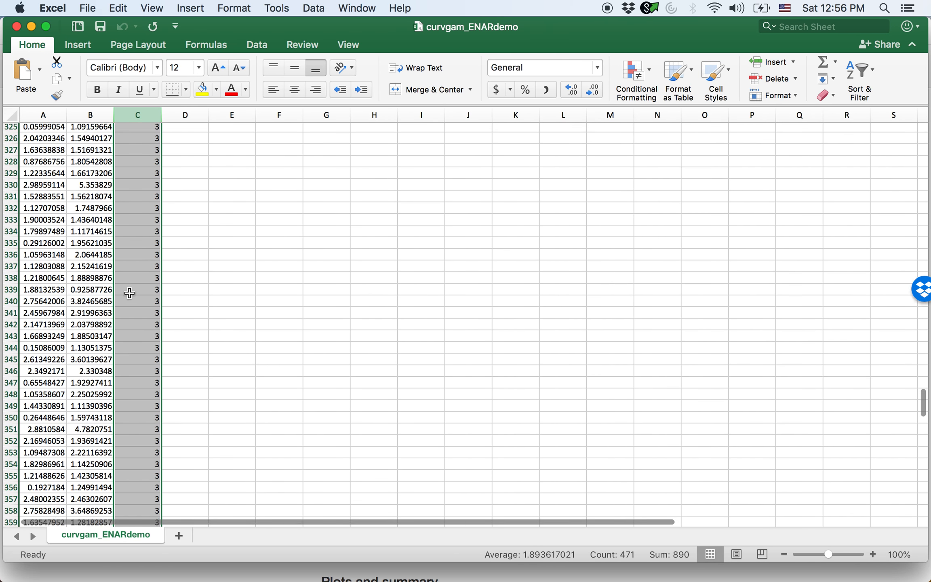
pyautogui.scroll(-6, 129, 293)
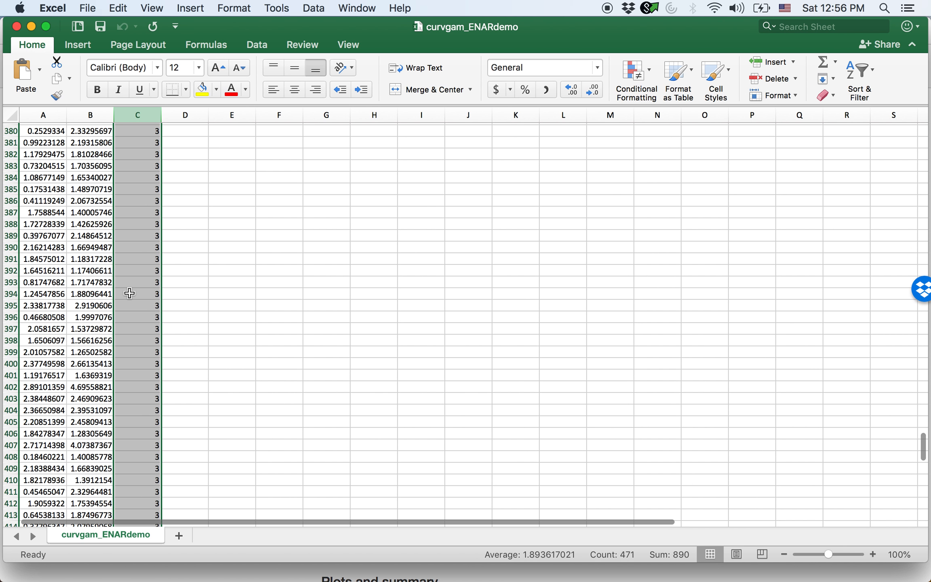
pyautogui.scroll(20, 102, 210)
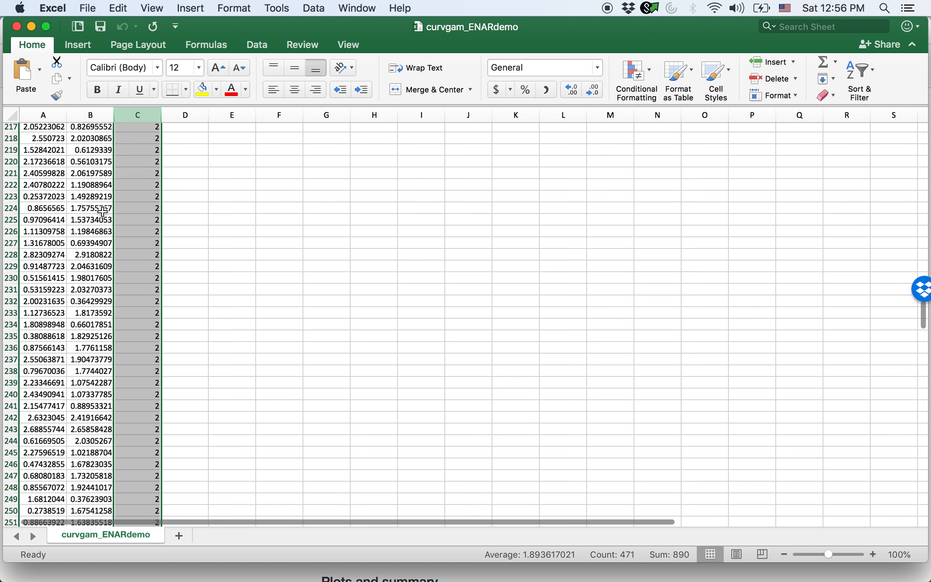
pyautogui.scroll(20, 102, 210)
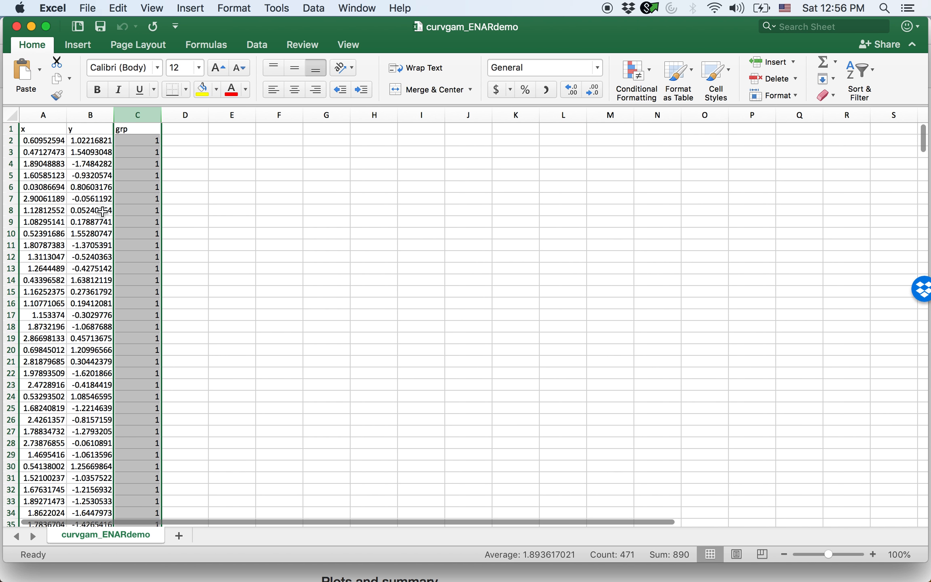
pyautogui.click(31, 27)
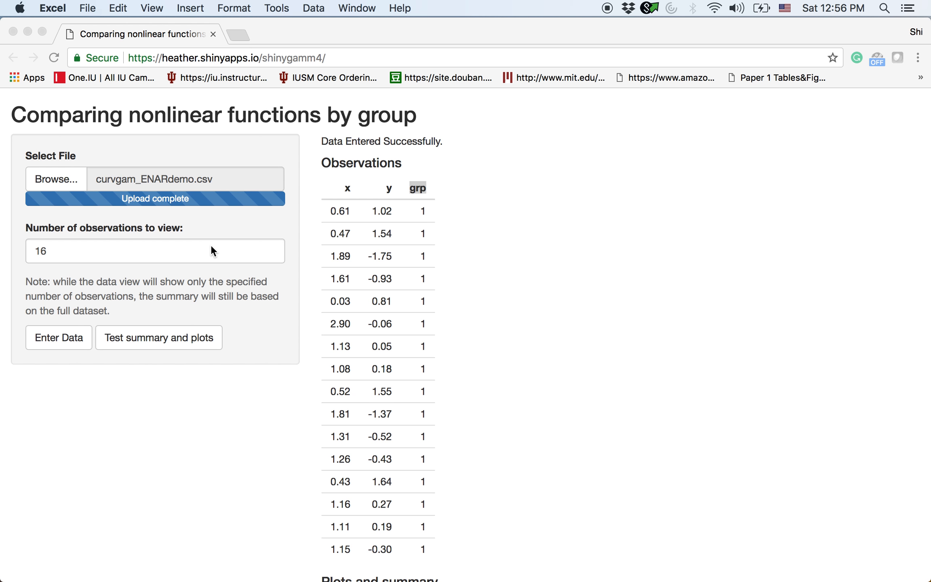
# - Return to Chrome and generate the test summary and plots for the curvgam_ENARdemo.csv data
pyautogui.click(152, 445)
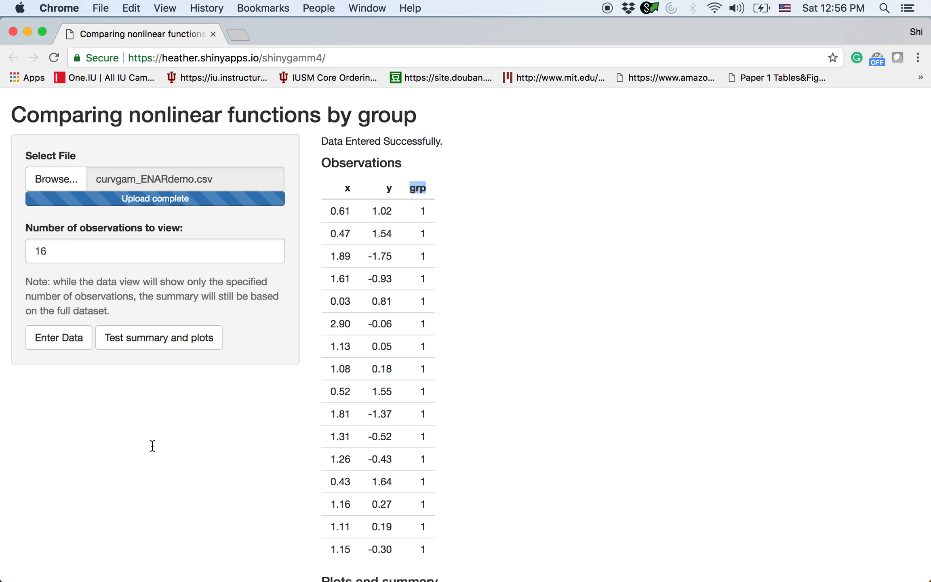
pyautogui.click(156, 344)
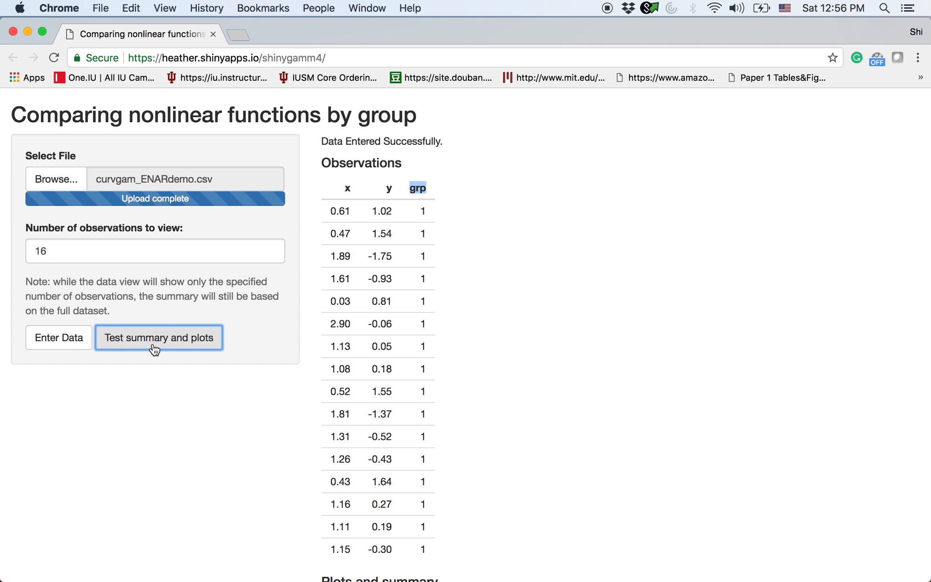
pyautogui.scroll(-3, 213, 431)
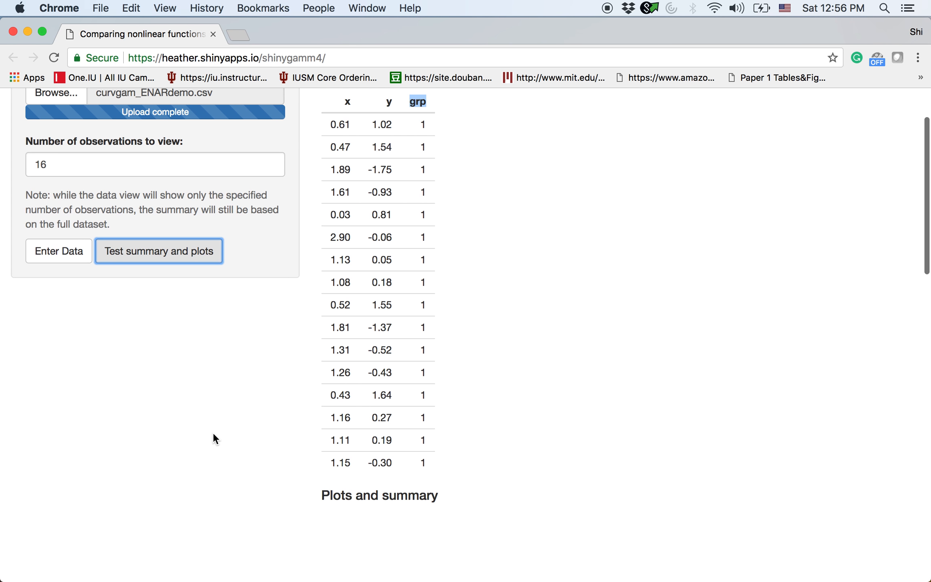
pyautogui.scroll(2, 213, 438)
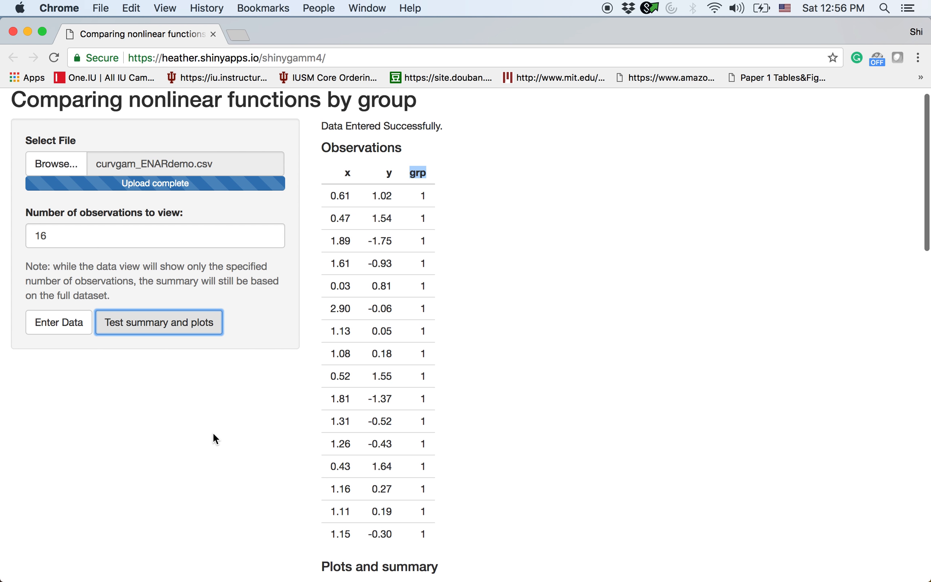
pyautogui.scroll(-1, 213, 432)
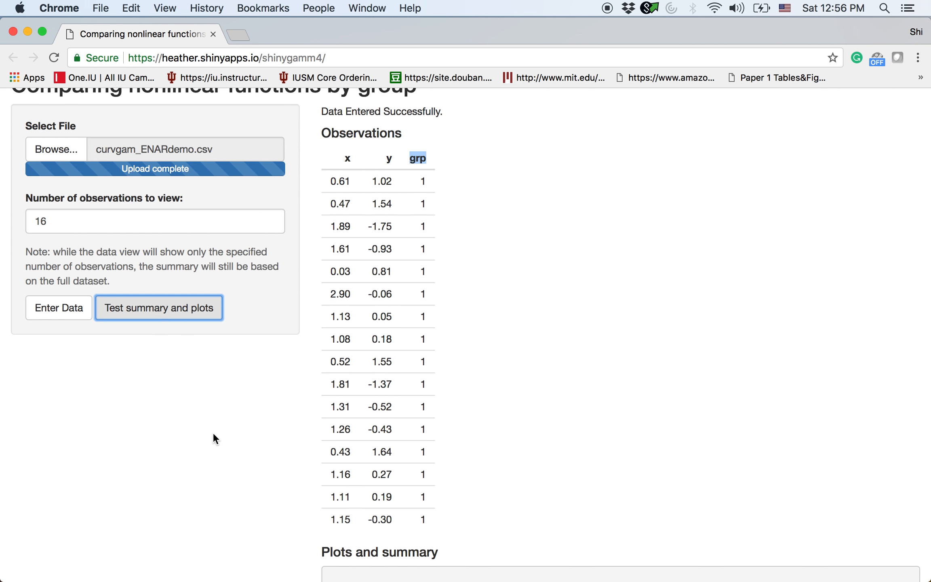
# - Examine the curve equality test summary, highlighting the null hypothesis and the p-value
pyautogui.scroll(-12, 212, 431)
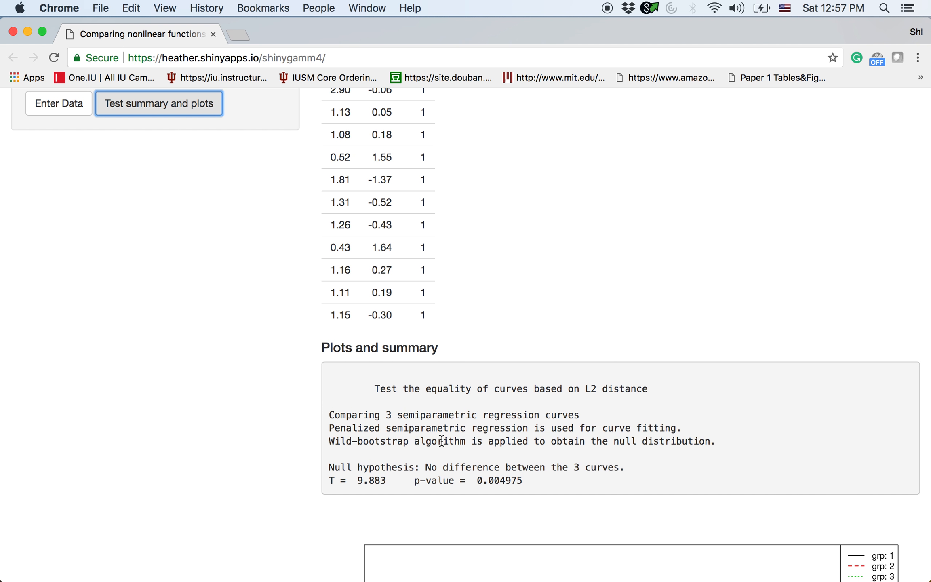
pyautogui.moveTo(330, 467); pyautogui.dragTo(416, 467)
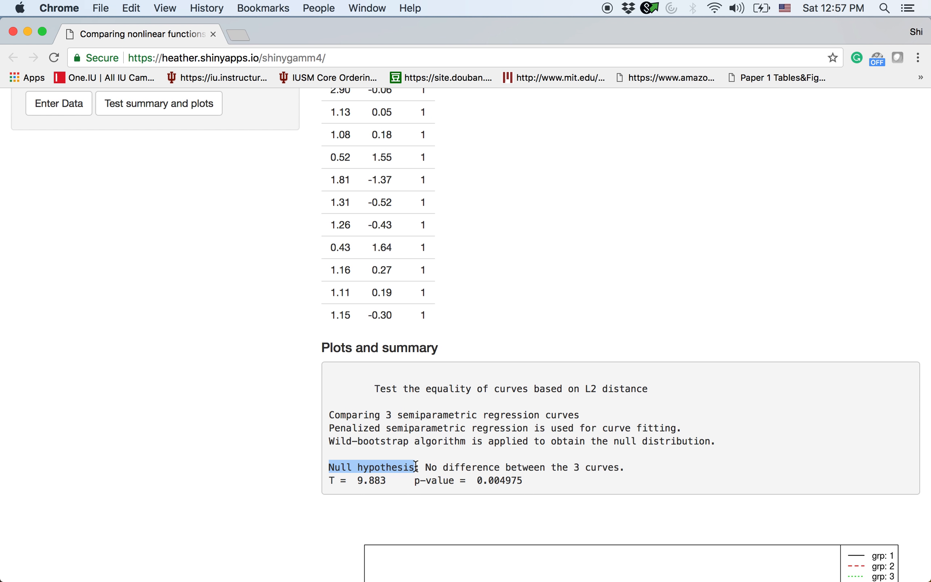
pyautogui.click(427, 467)
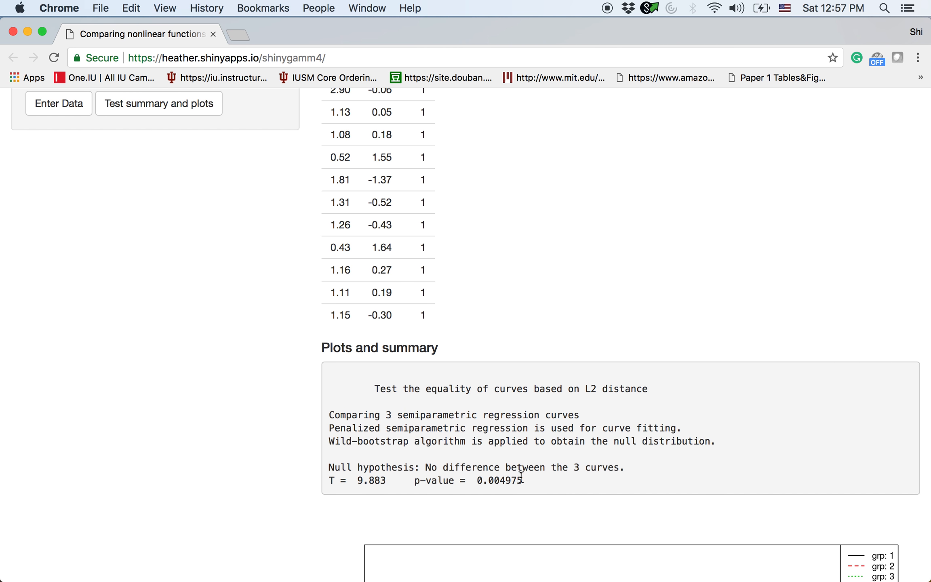
pyautogui.moveTo(524, 480); pyautogui.dragTo(443, 479)
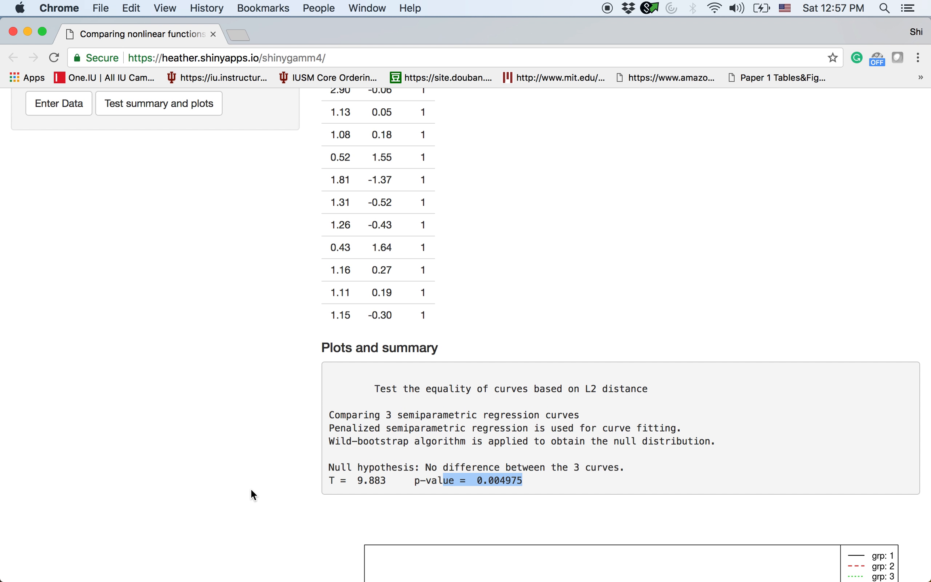
# - Examine the plot of the fitted curves for the three groups, from its legend to the x axis
pyautogui.scroll(-5, 250, 487)
pyautogui.scroll(-3, 250, 488)
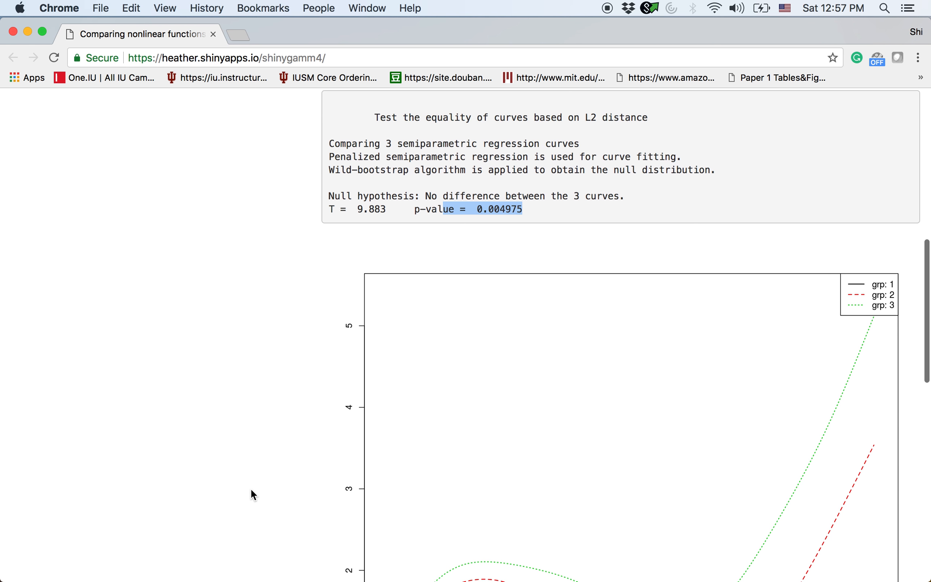
pyautogui.scroll(-5, 250, 488)
pyautogui.scroll(-5, 250, 488)
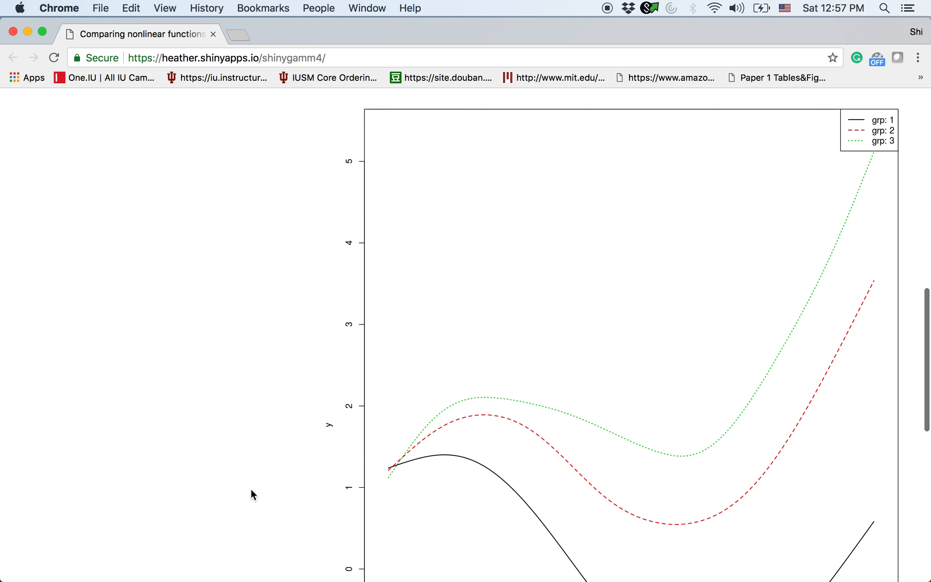
pyautogui.scroll(-2, 250, 488)
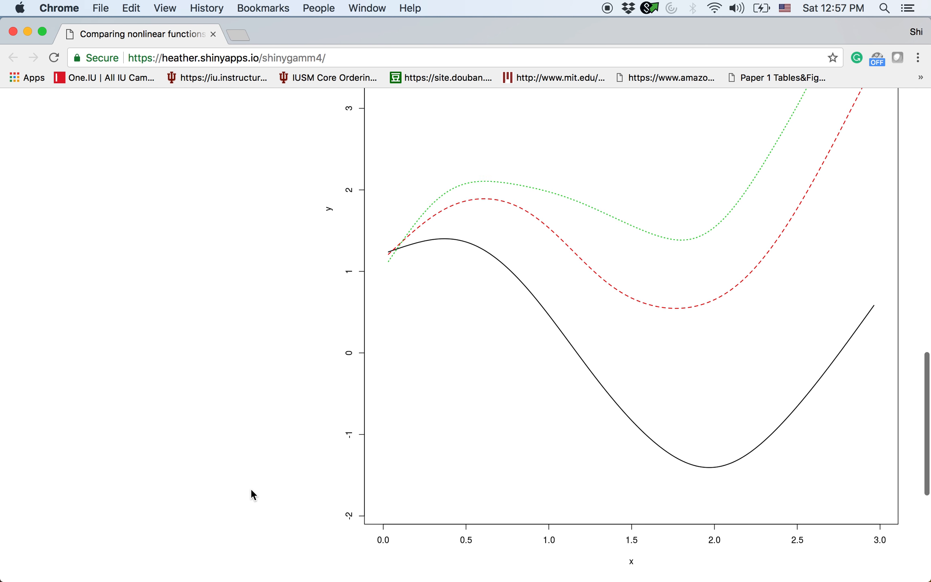
pyautogui.scroll(3, 250, 488)
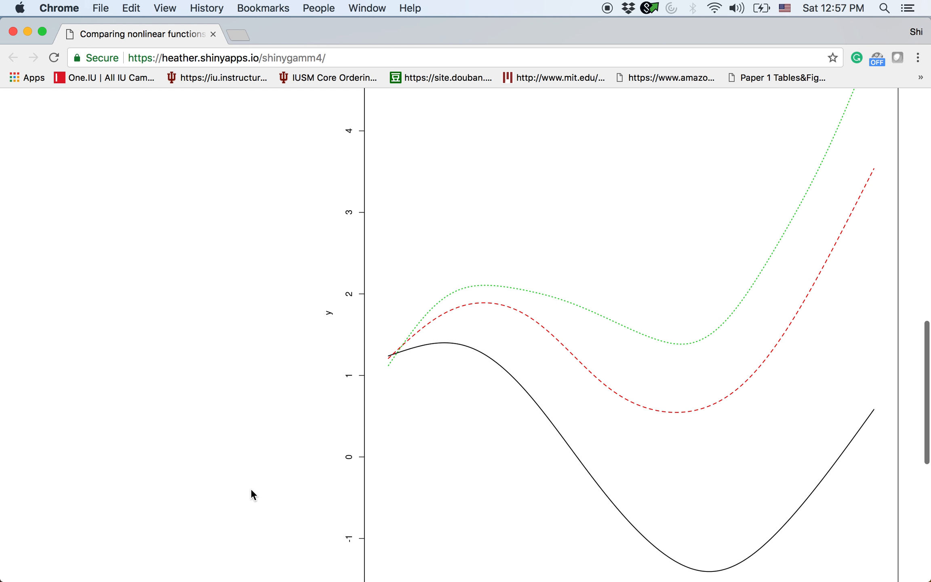
pyautogui.scroll(3, 250, 488)
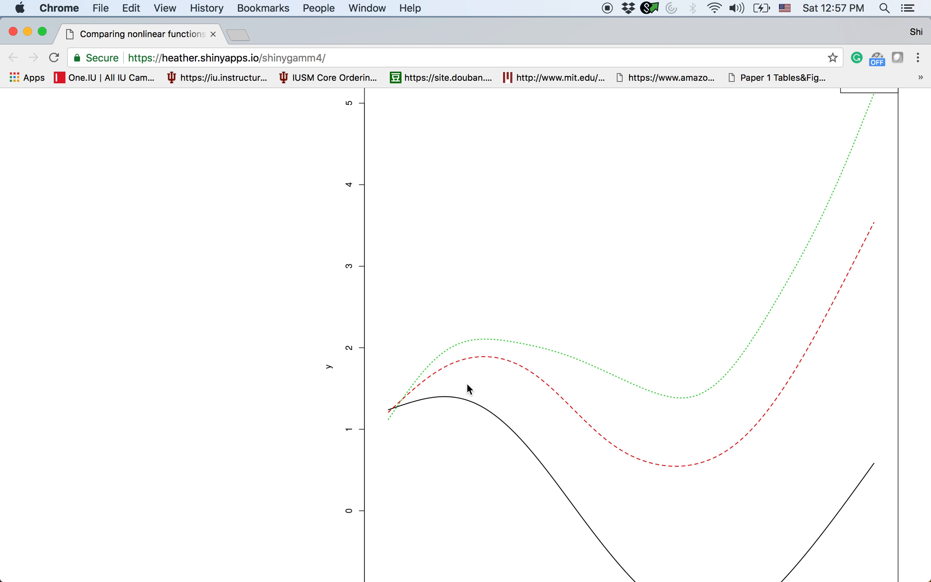
# - Upload outchildsufgam_ENARdemo.csv from the "to upload" folder as the new data file
pyautogui.scroll(20, 169, 274)
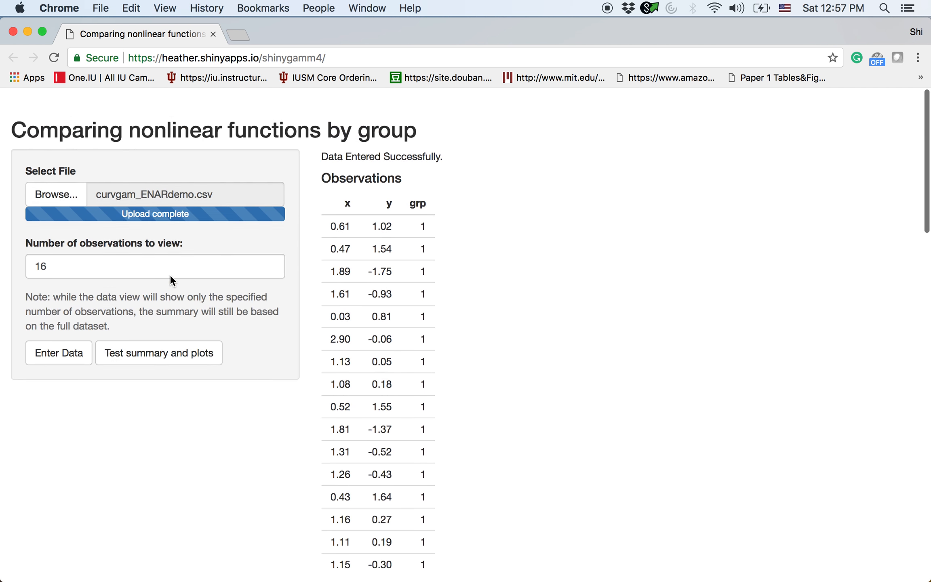
pyautogui.click(70, 178)
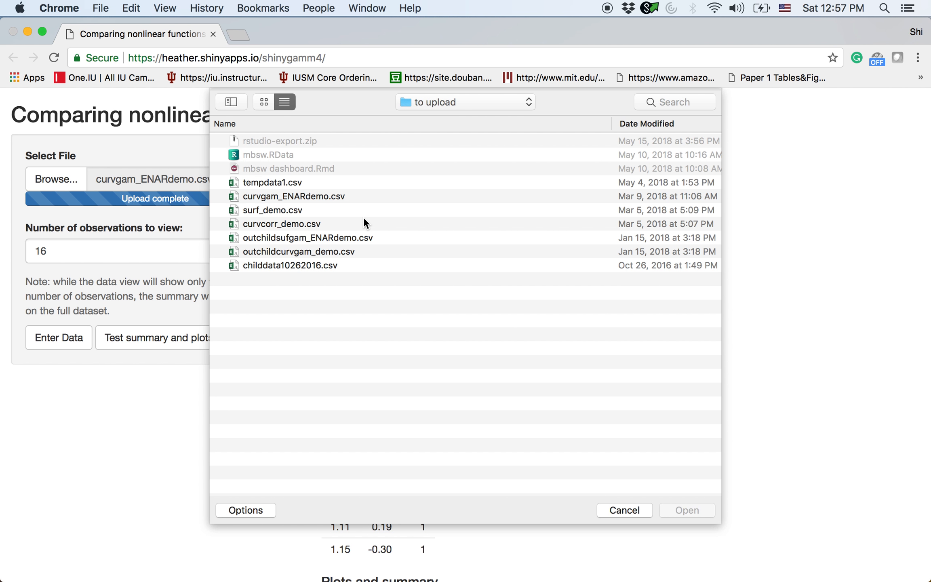
pyautogui.click(353, 241)
pyautogui.doubleClick(351, 238)
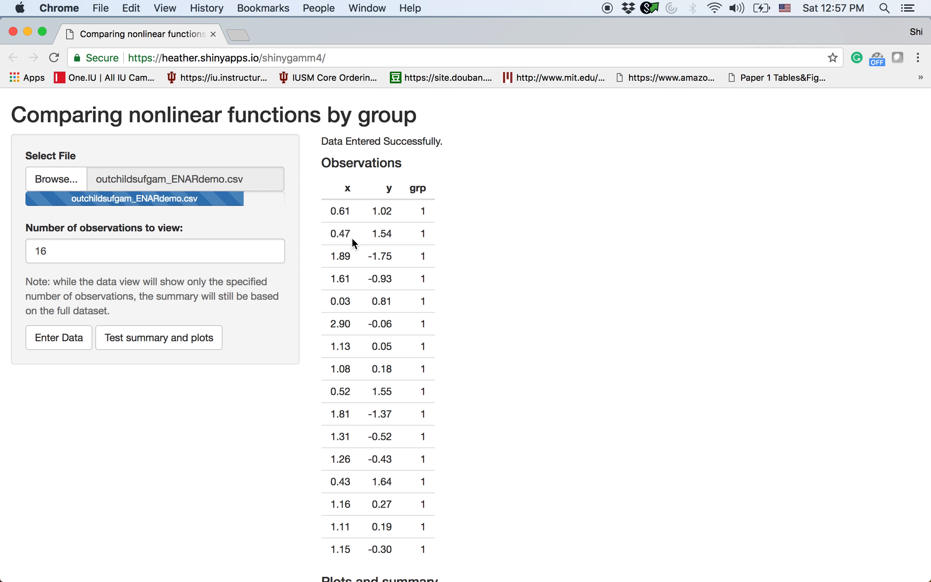
# - Set the number of observations to view to 60 and enter the data from outchildsufgam_ENARdemo.csv
pyautogui.moveTo(112, 247); pyautogui.dragTo(1, 248)
pyautogui.write('60')
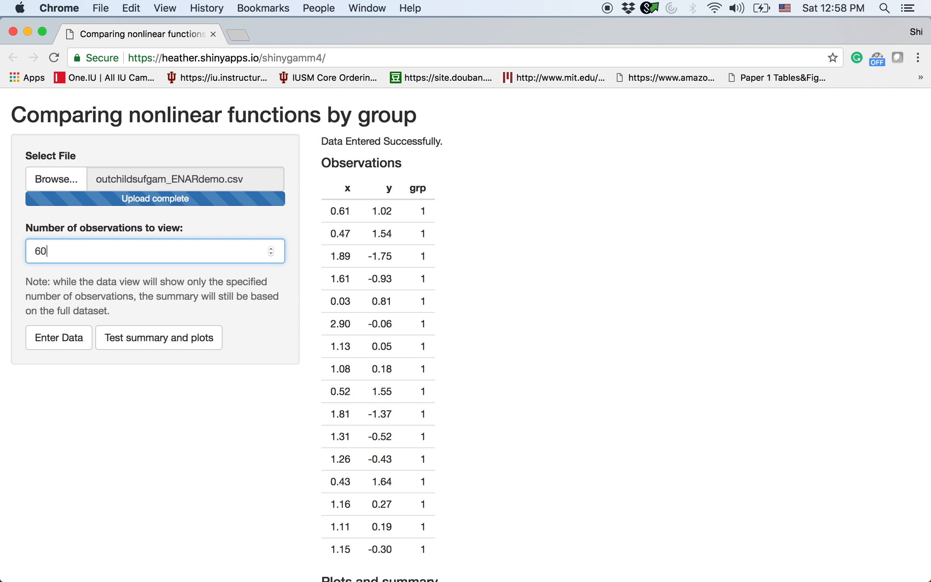
pyautogui.click(63, 342)
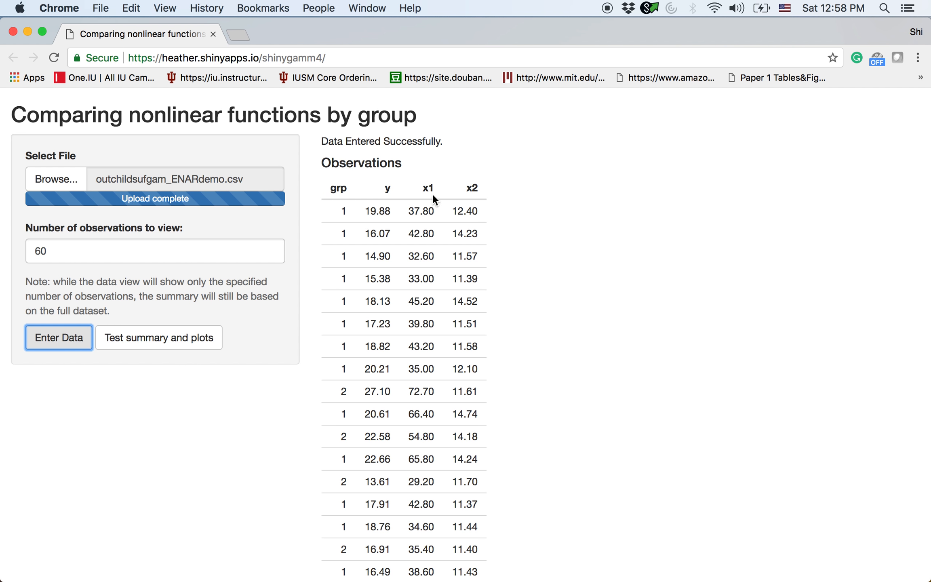
# - Highlight the grp column heading and run the test summary and plots for the outchildsufgam_ENARdemo.csv data
pyautogui.doubleClick(338, 188)
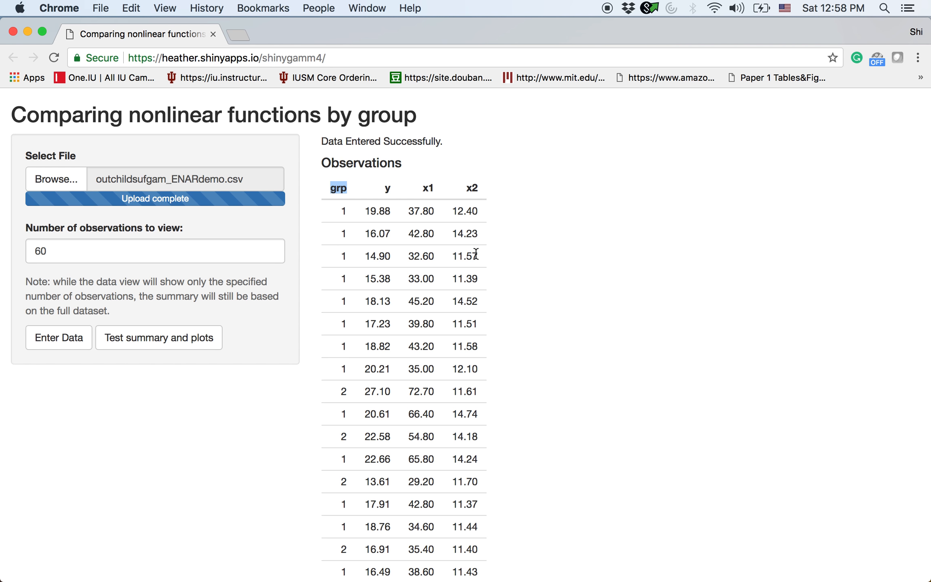
pyautogui.click(191, 353)
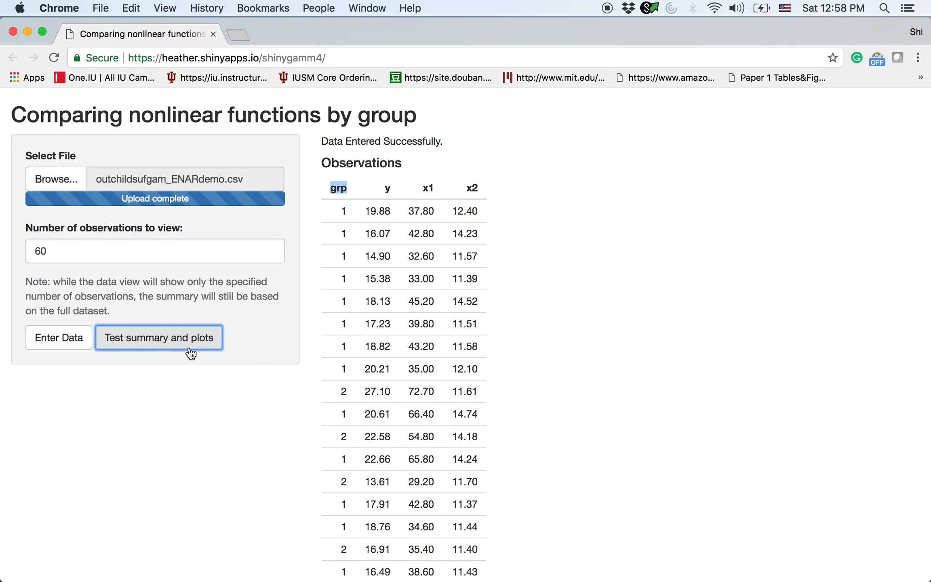
# - Look over the observations table and highlight across its column headings from grp, then clear the highlight
pyautogui.scroll(-6, 235, 443)
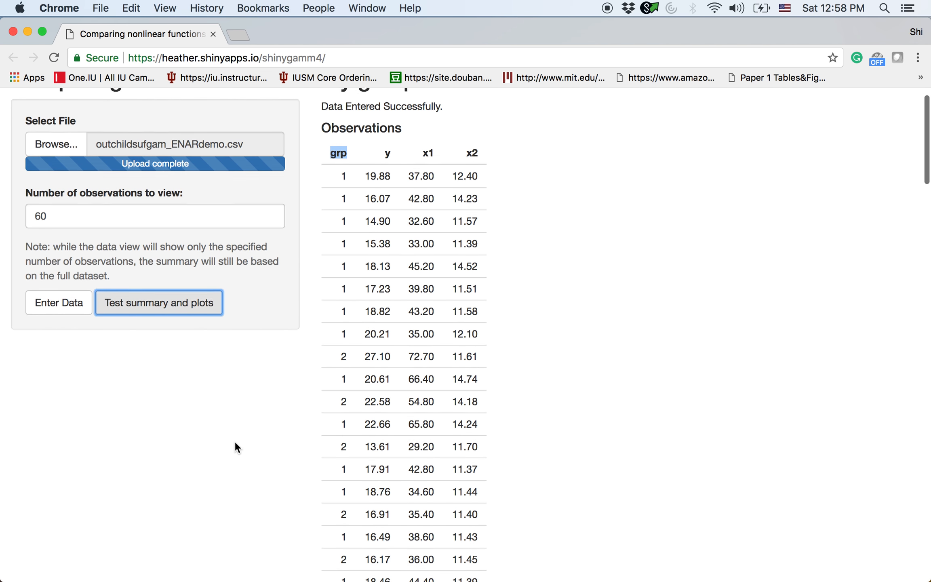
pyautogui.scroll(-5, 235, 441)
pyautogui.scroll(10, 234, 440)
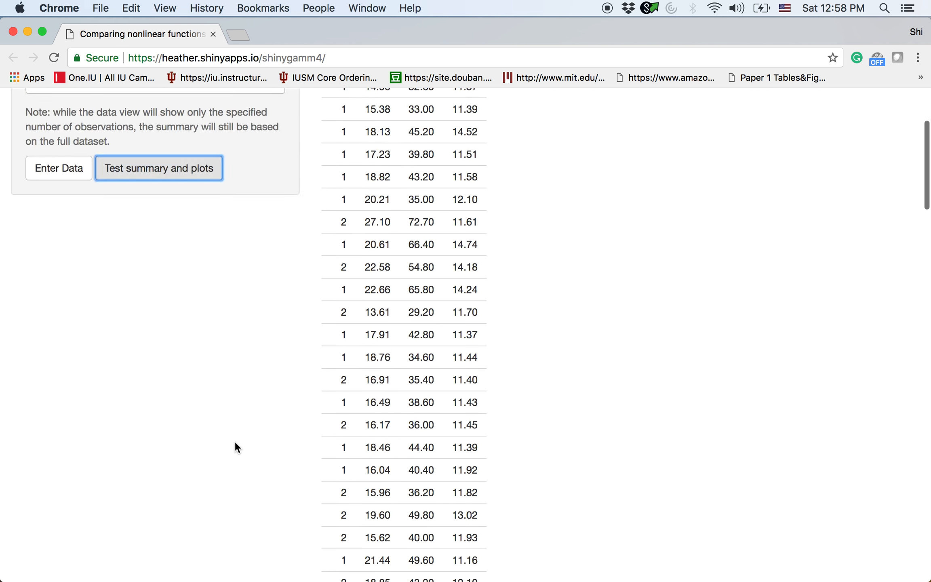
pyautogui.click(405, 188)
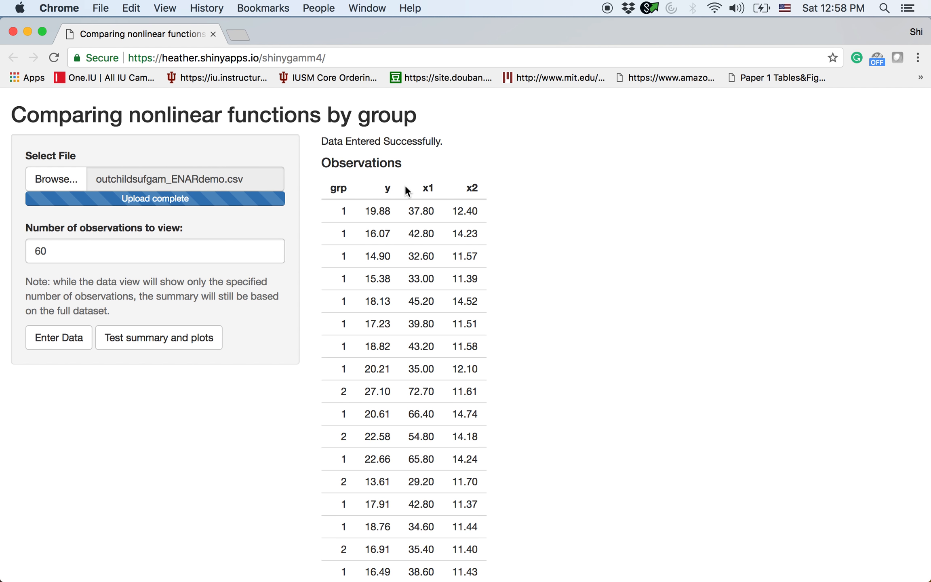
pyautogui.moveTo(331, 188); pyautogui.dragTo(459, 188)
pyautogui.click(519, 212)
# - Read the surface equality test summary under Plots and summary and highlight its p-value
pyautogui.scroll(-5, 224, 444)
pyautogui.scroll(5, 225, 444)
pyautogui.scroll(-15, 225, 443)
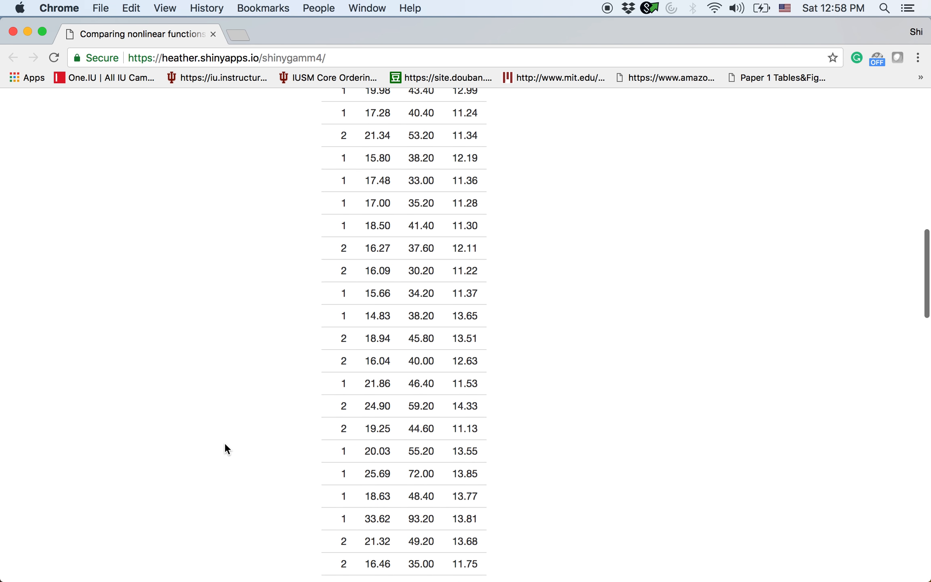
pyautogui.scroll(-10, 224, 443)
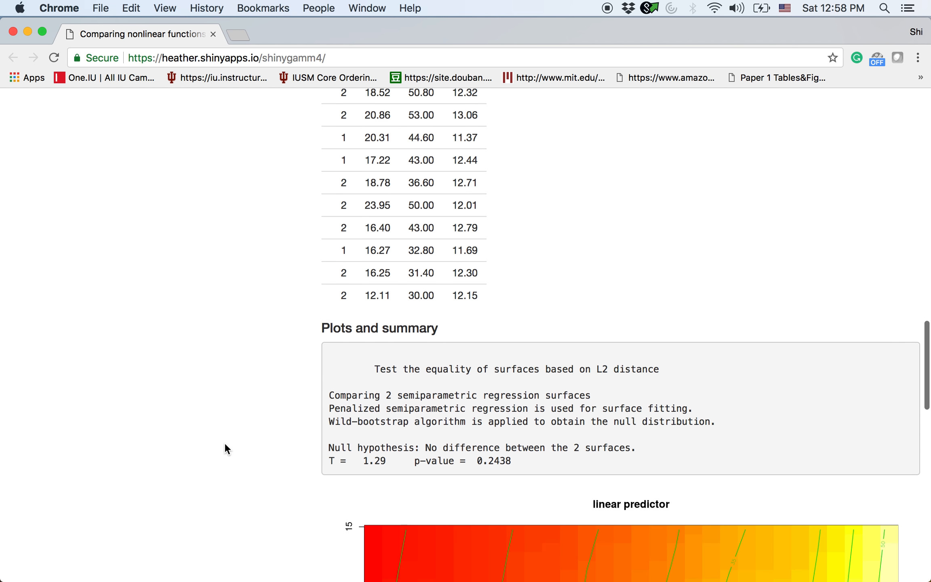
pyautogui.scroll(-3, 224, 449)
pyautogui.scroll(-1, 225, 443)
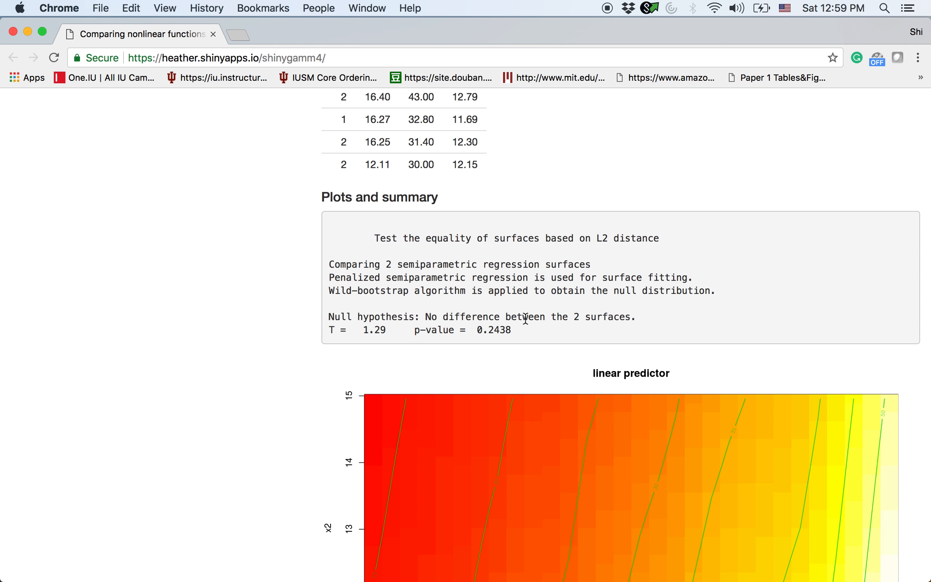
pyautogui.scroll(-1, 531, 318)
pyautogui.moveTo(511, 303); pyautogui.dragTo(473, 303)
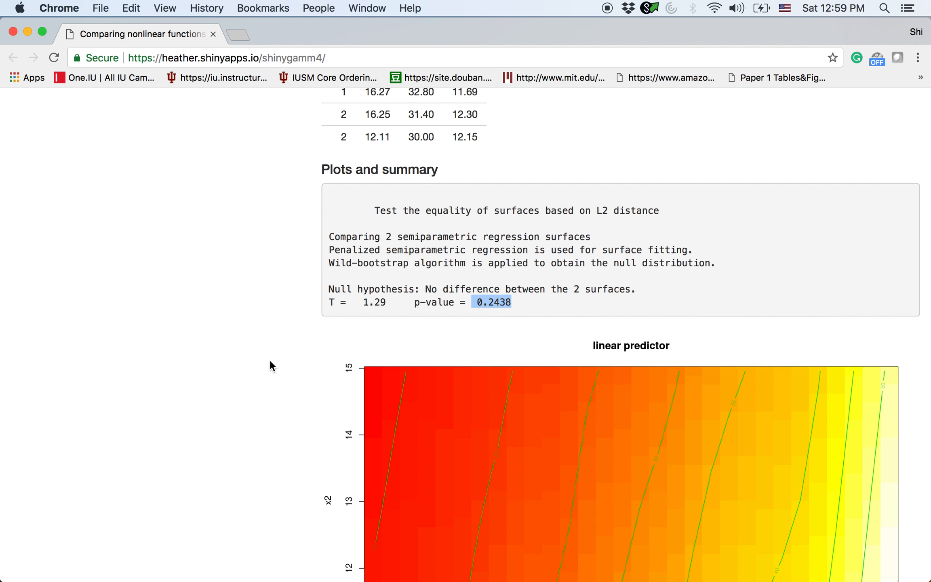
# - Examine the two linear predictor contour plots of x2 against x1 for the two groups
pyautogui.scroll(-2, 270, 361)
pyautogui.scroll(-2, 270, 366)
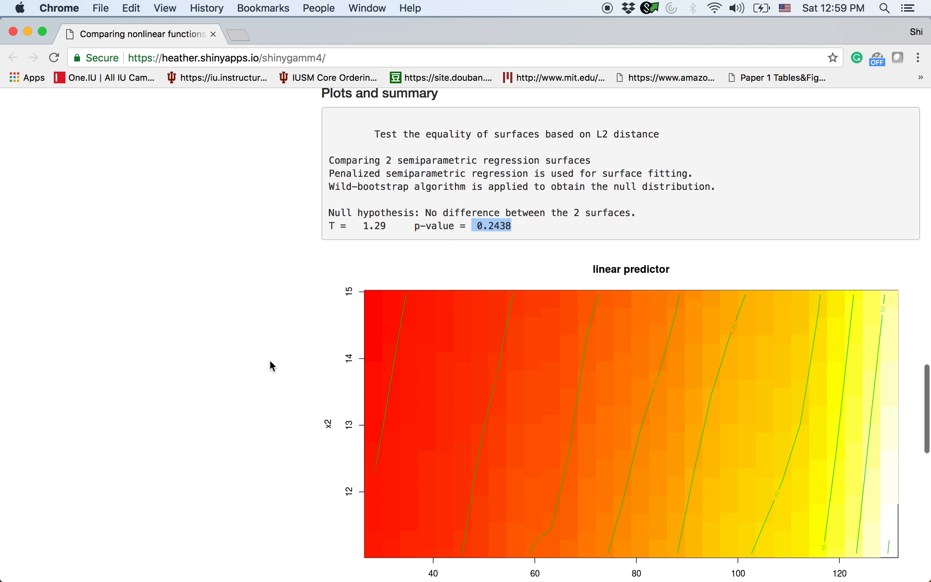
pyautogui.scroll(-5, 270, 365)
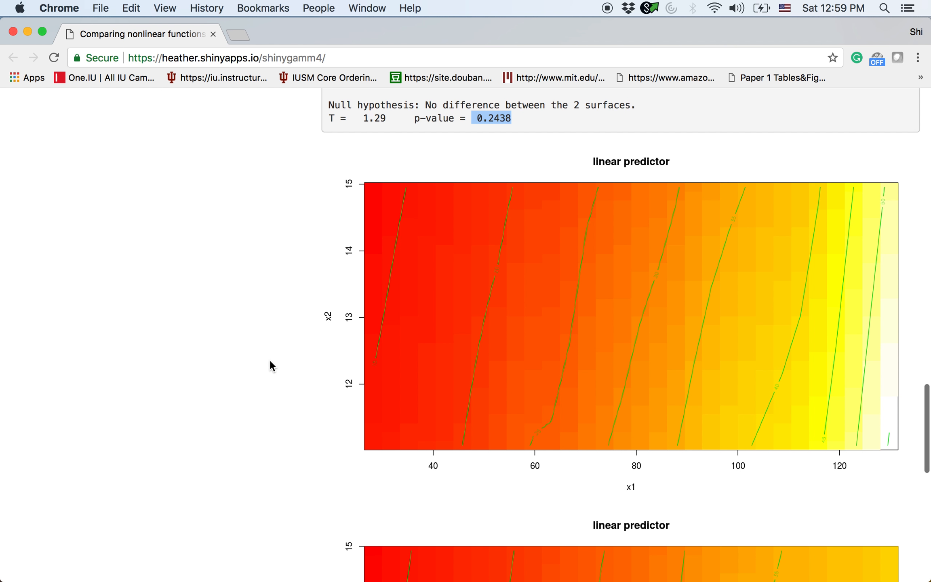
pyautogui.scroll(-3, 310, 422)
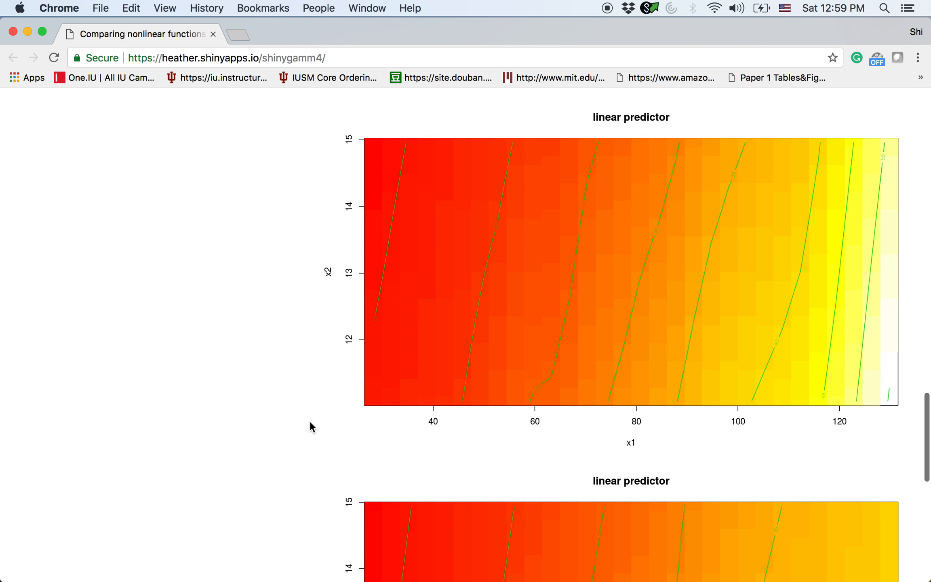
pyautogui.scroll(-7, 310, 422)
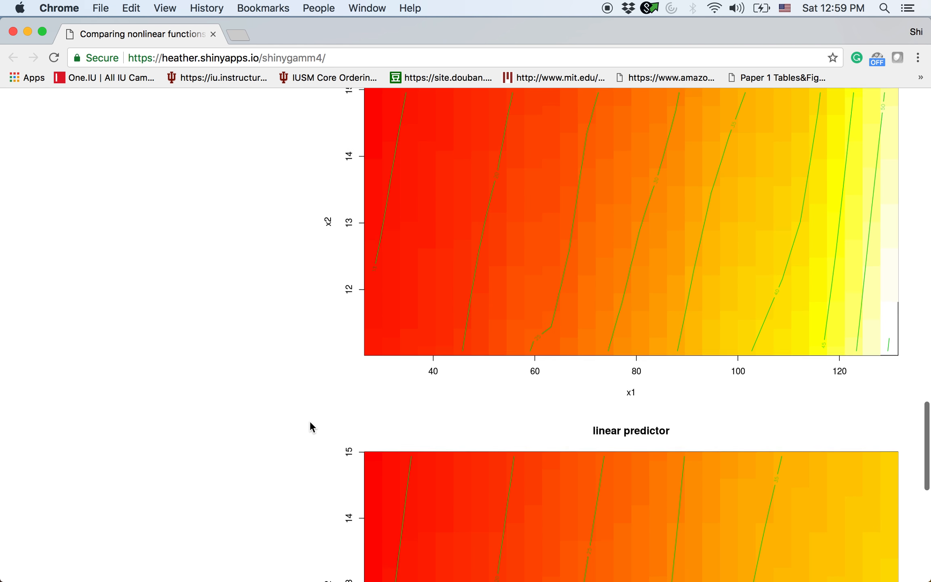
pyautogui.scroll(-11, 310, 422)
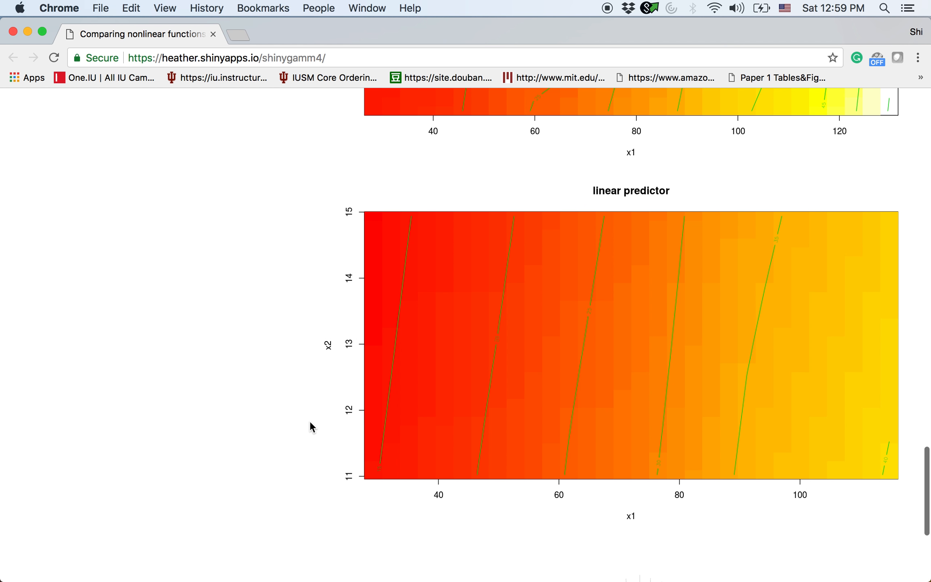
pyautogui.scroll(-6, 309, 420)
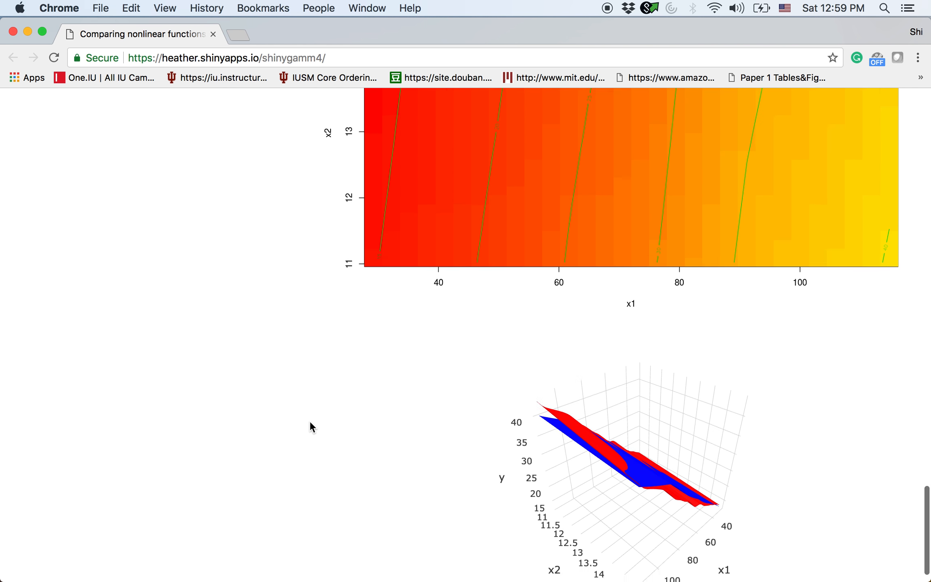
# - Rotate the 3D plot of the red and blue fitted surfaces to compare them from several angles
pyautogui.moveTo(647, 465); pyautogui.dragTo(632, 443)
pyautogui.scroll(-1, 357, 431)
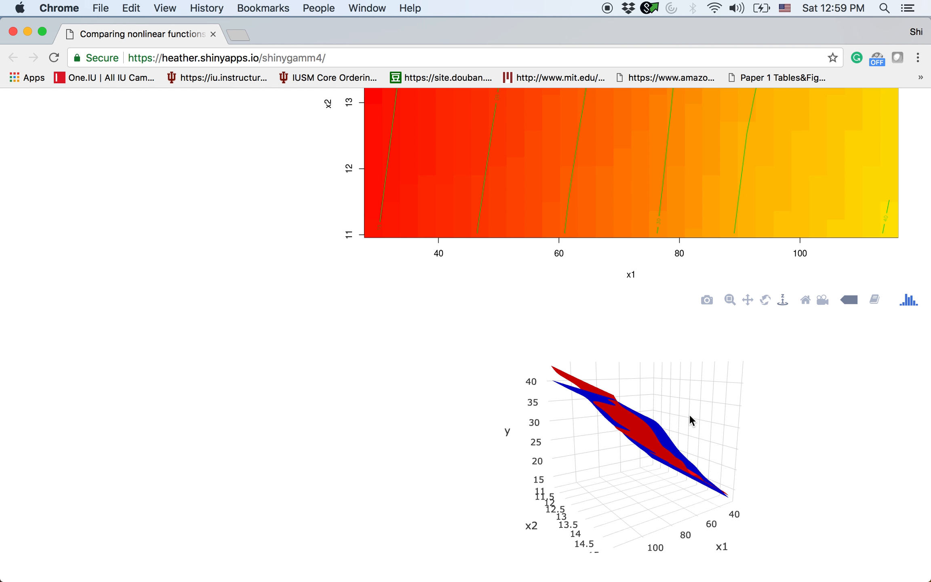
pyautogui.moveTo(682, 423); pyautogui.dragTo(670, 433)
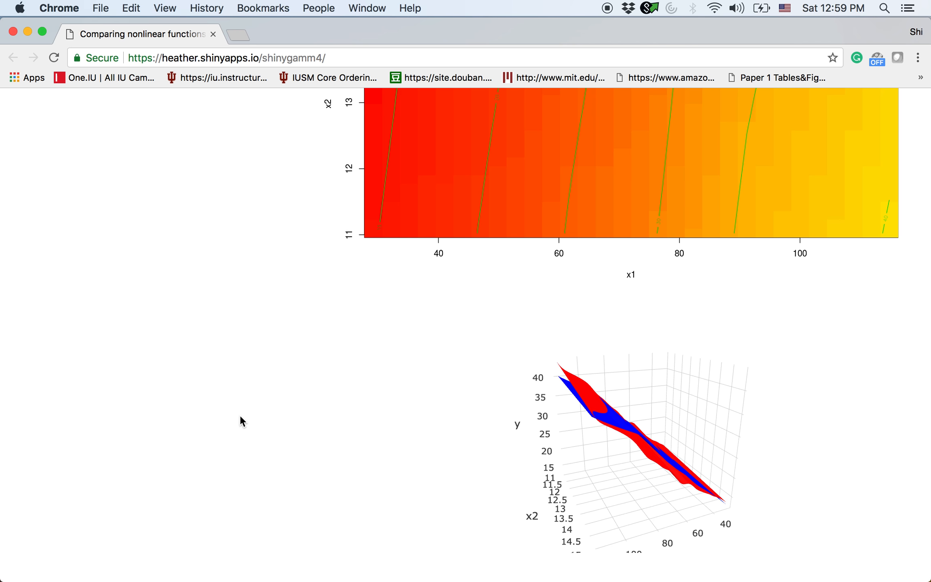
pyautogui.scroll(2, 240, 416)
pyautogui.scroll(-2, 240, 416)
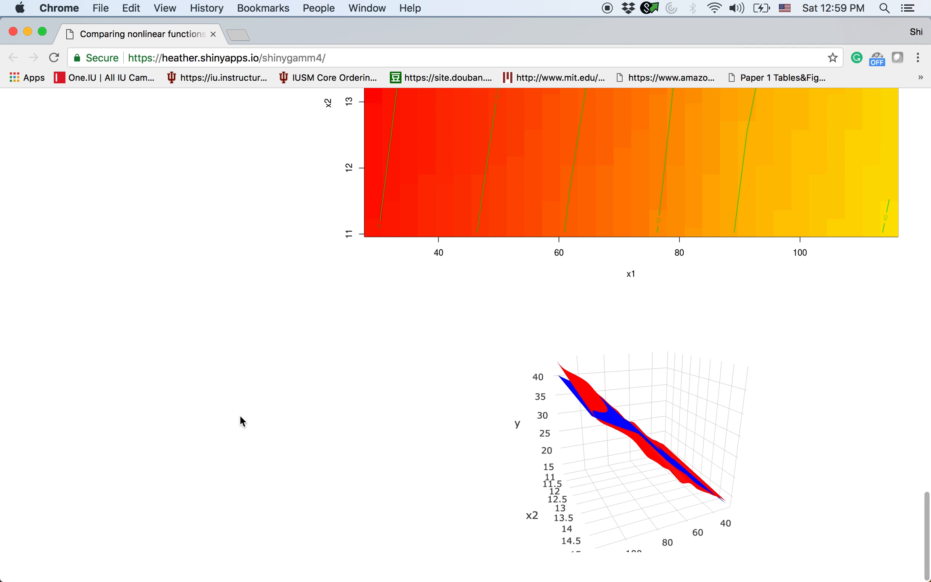
pyautogui.moveTo(571, 439); pyautogui.dragTo(571, 432)
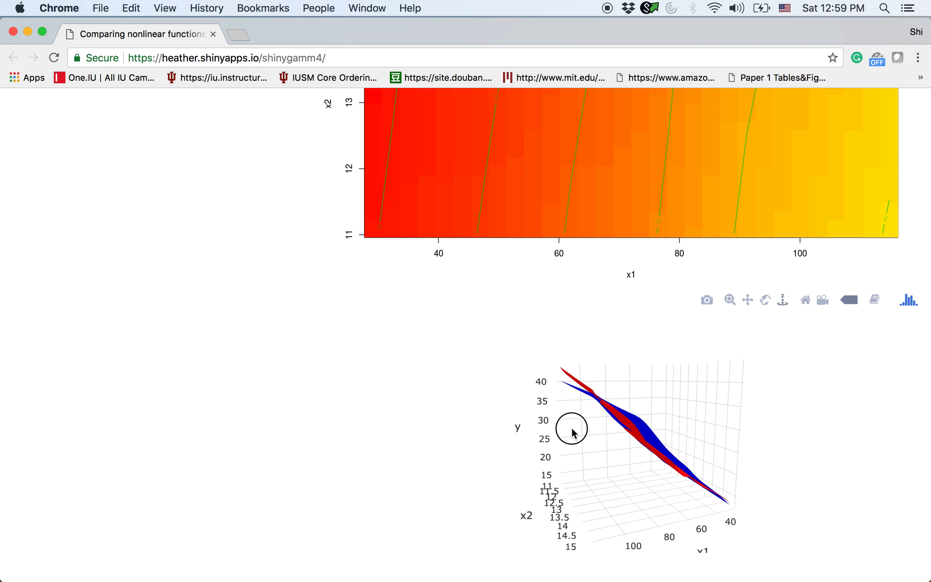
# - Return to the test summary above the contour plots and highlight the p-value's digits again
pyautogui.scroll(10, 267, 382)
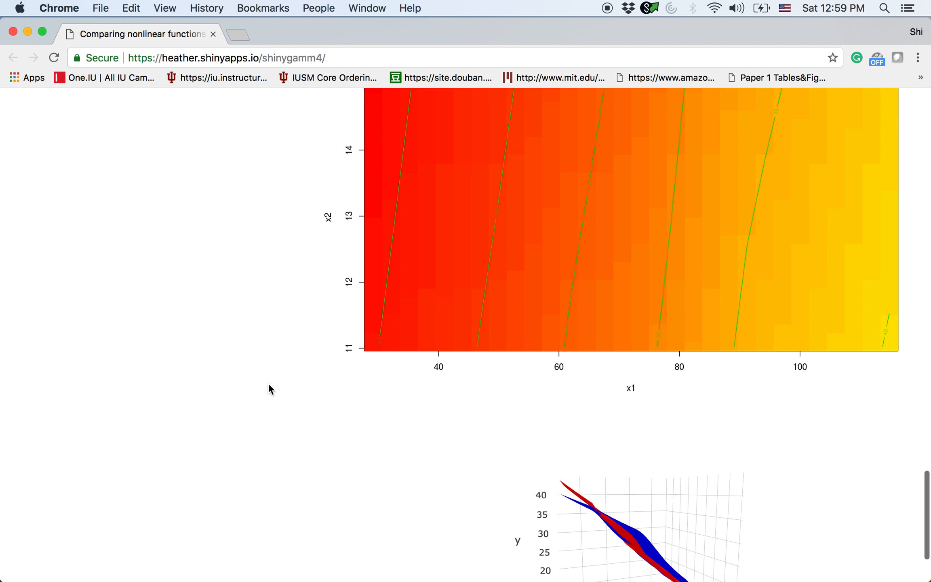
pyautogui.scroll(8, 267, 382)
pyautogui.moveTo(521, 229); pyautogui.dragTo(478, 228)
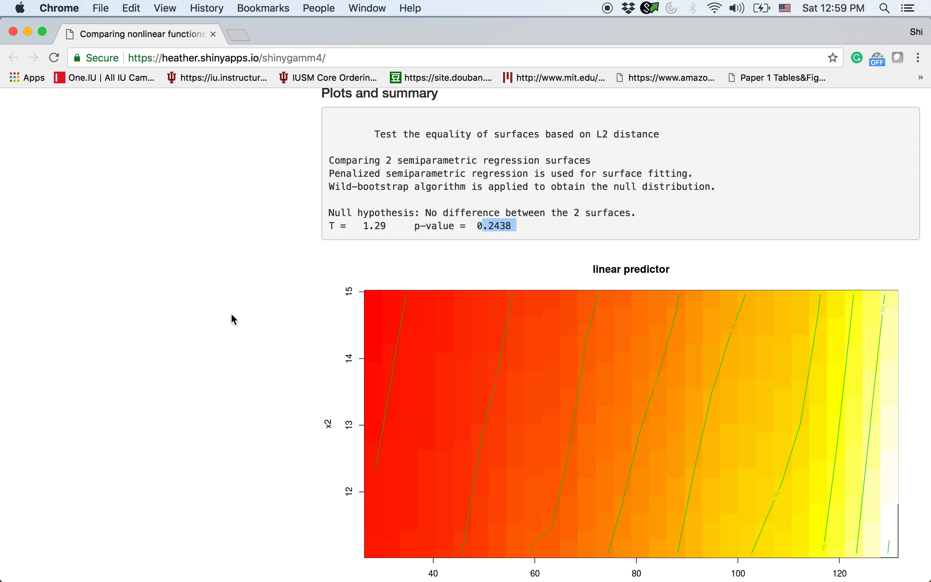
pyautogui.scroll(-8, 228, 317)
pyautogui.scroll(-5, 228, 323)
pyautogui.scroll(20, 228, 323)
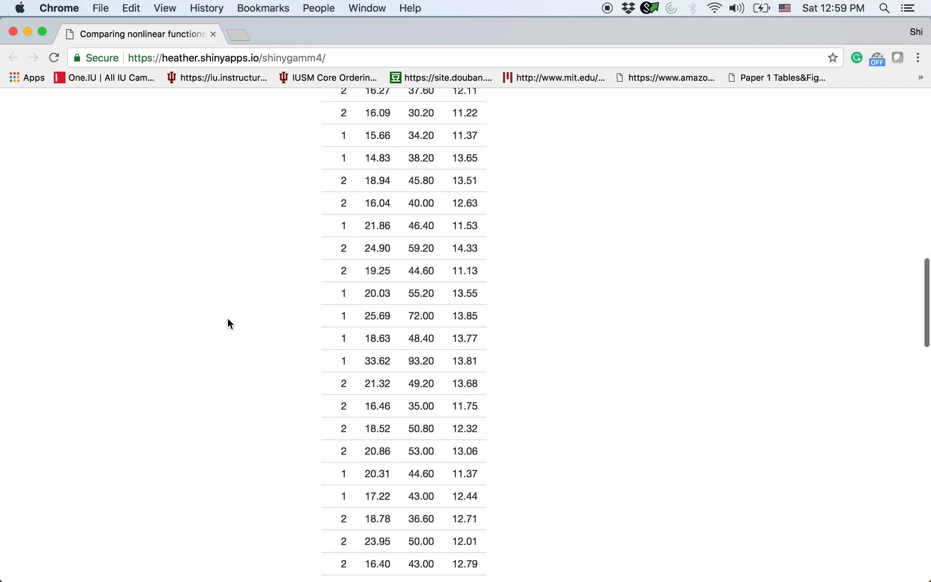